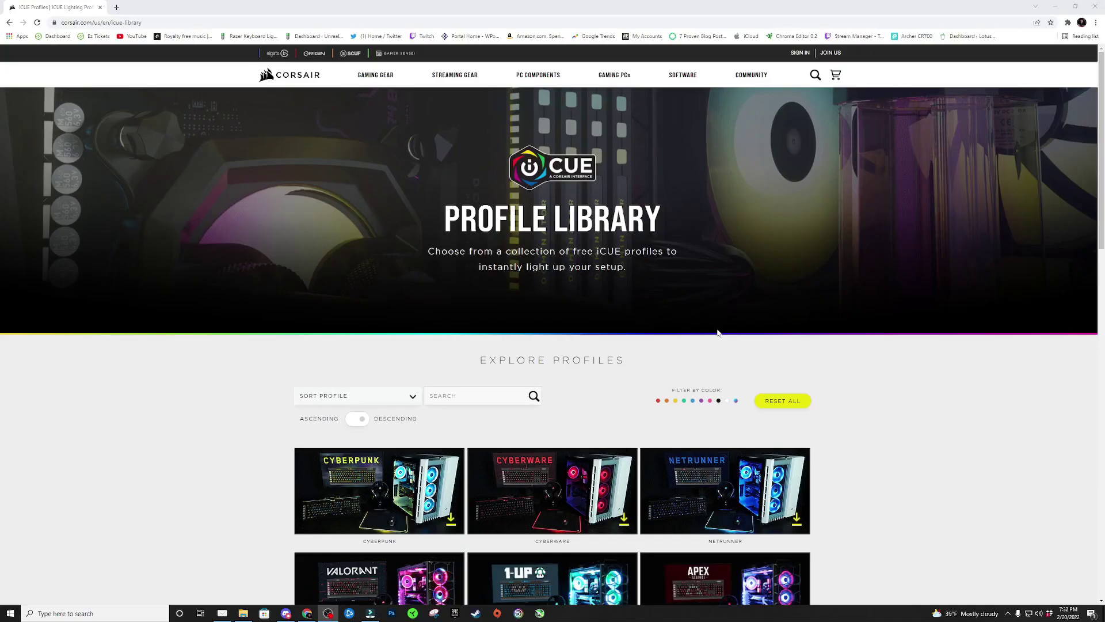
# Step: Go to the UnrealHero website at unrealhero.com
pyautogui.scroll(-3, 717, 328)
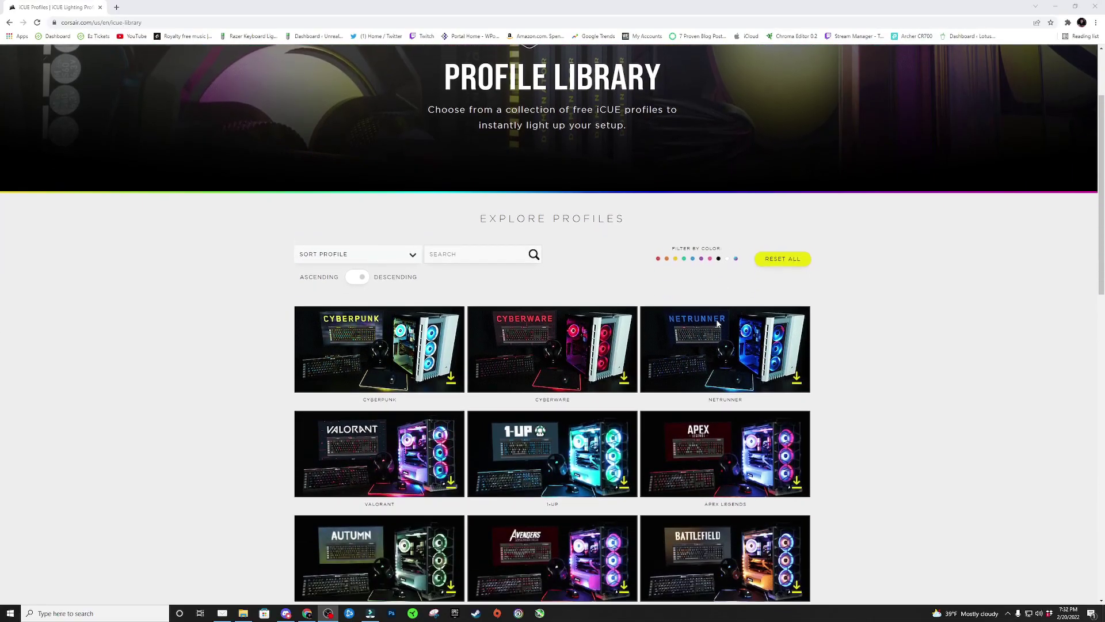
pyautogui.scroll(-2, 718, 324)
pyautogui.scroll(-2, 717, 324)
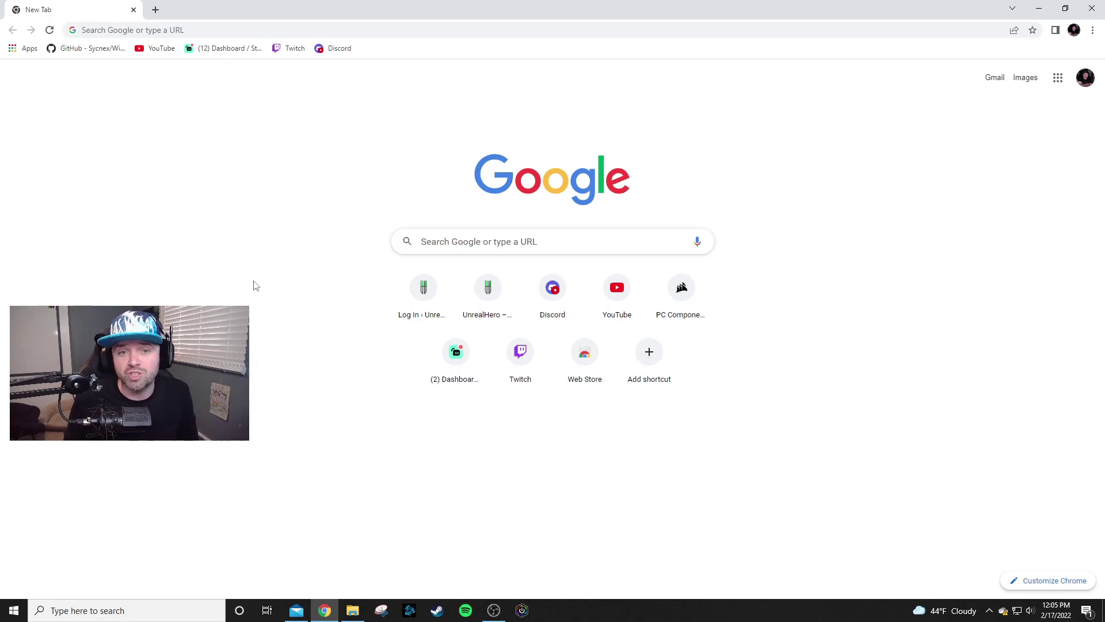
pyautogui.click(255, 29)
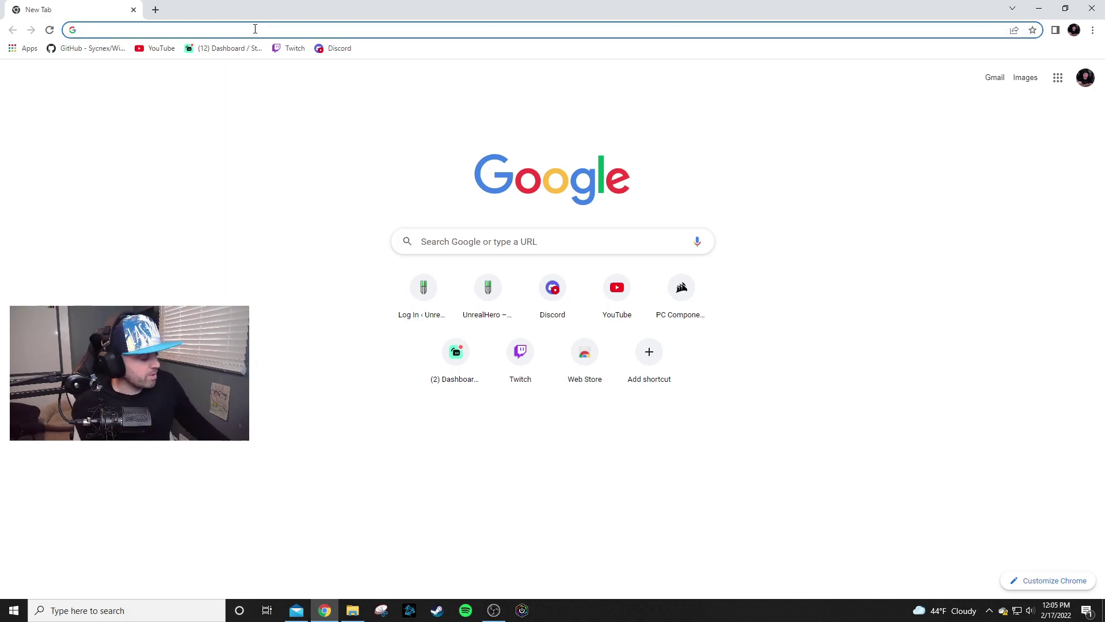
pyautogui.write('unre')
pyautogui.press('Return')
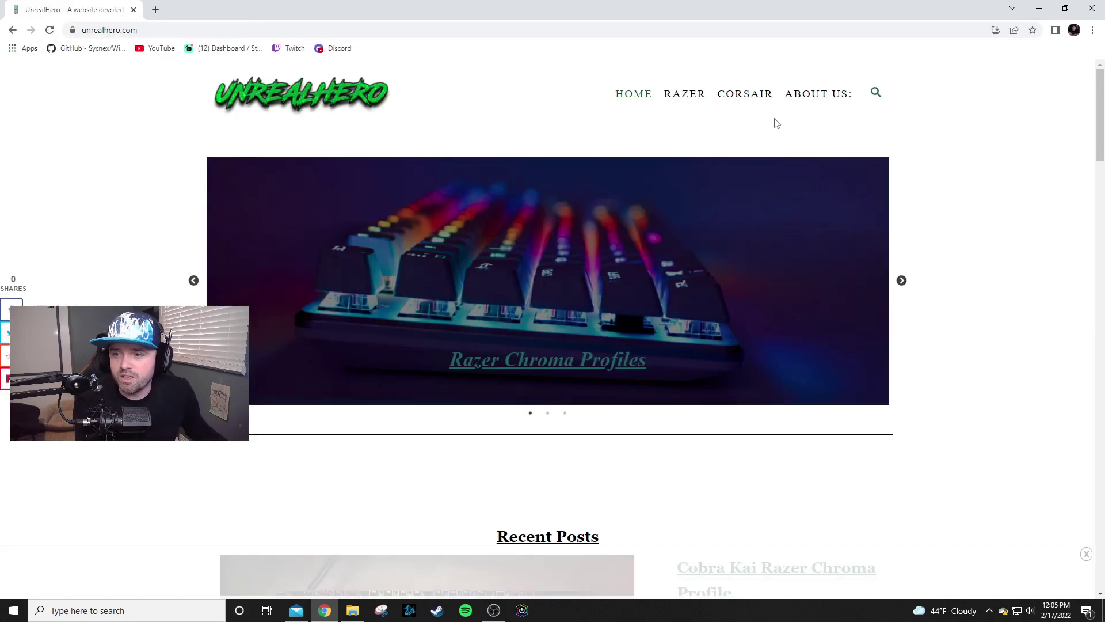
pyautogui.moveTo(744, 93)
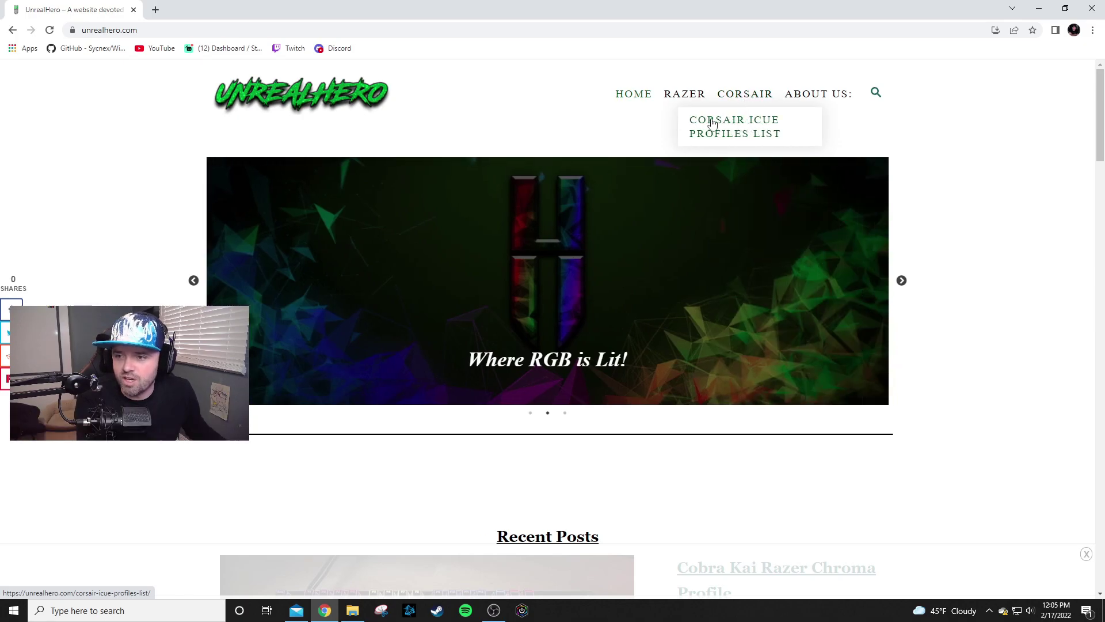
# Step: Download the Bugha profile zip from the Corsair iCUE Profiles List
pyautogui.click(732, 130)
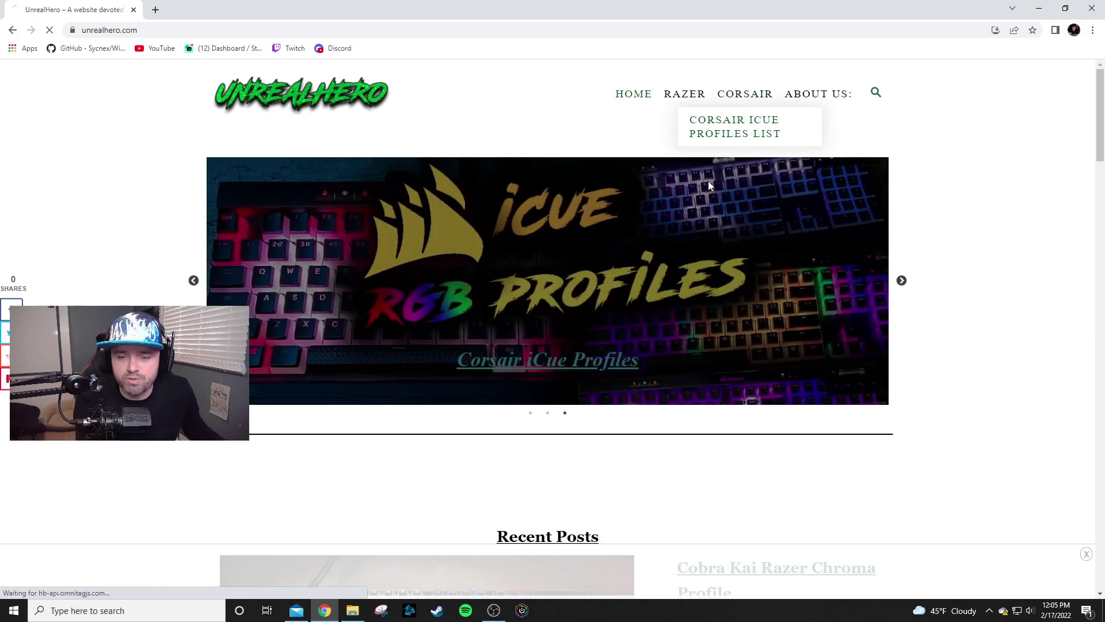
pyautogui.scroll(-2, 490, 401)
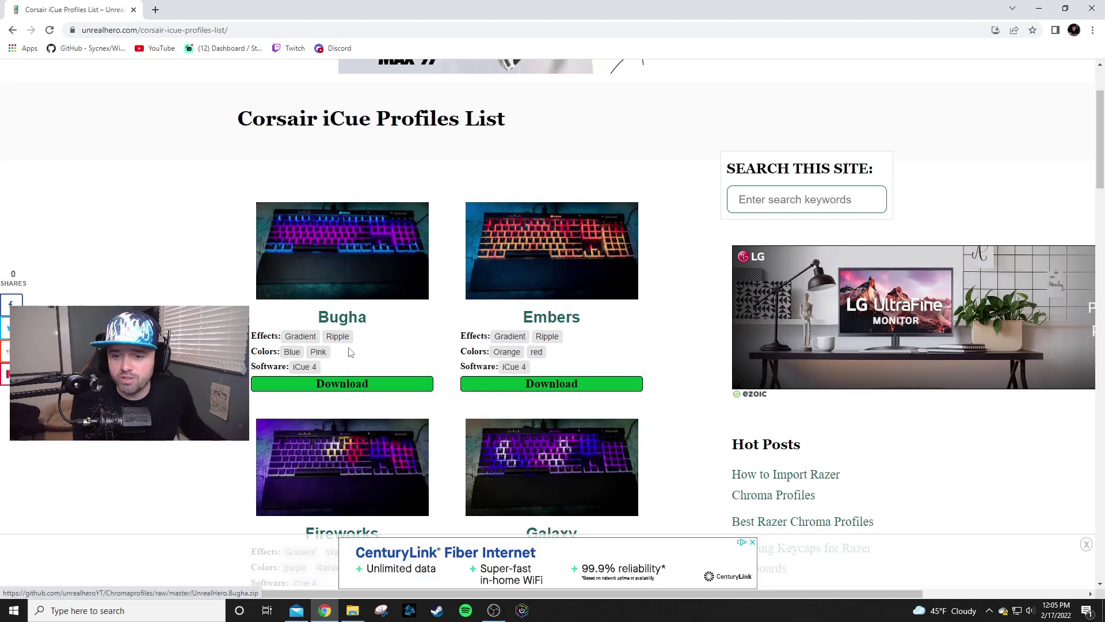
pyautogui.click(358, 383)
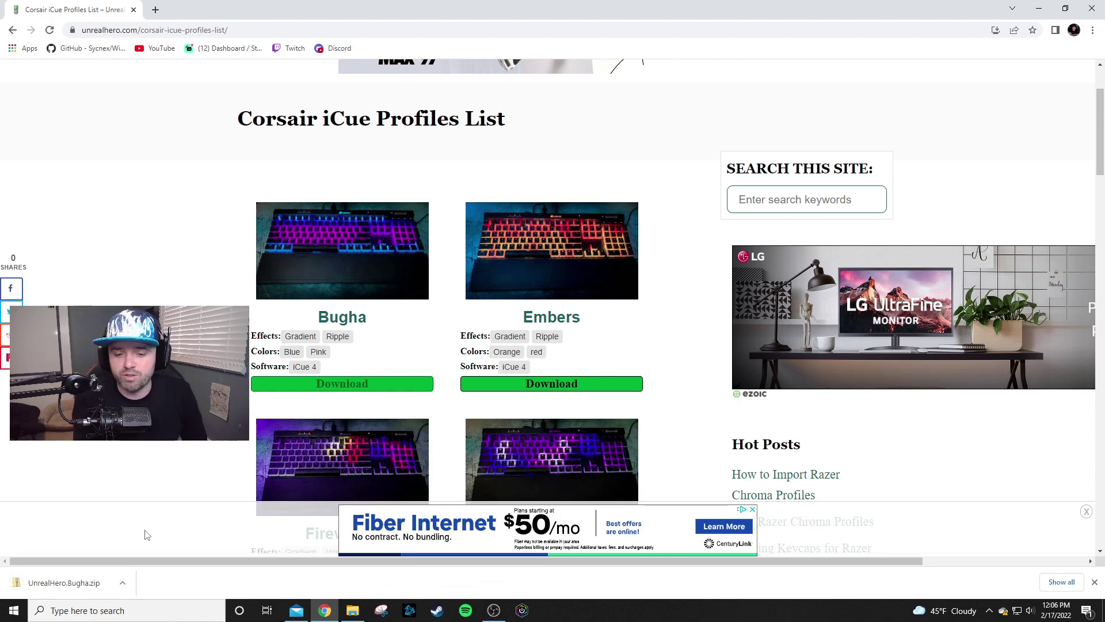
# Step: Open the downloaded UnrealHero.Bugha zip from its folder in File Explorer
pyautogui.click(122, 581)
pyautogui.click(157, 543)
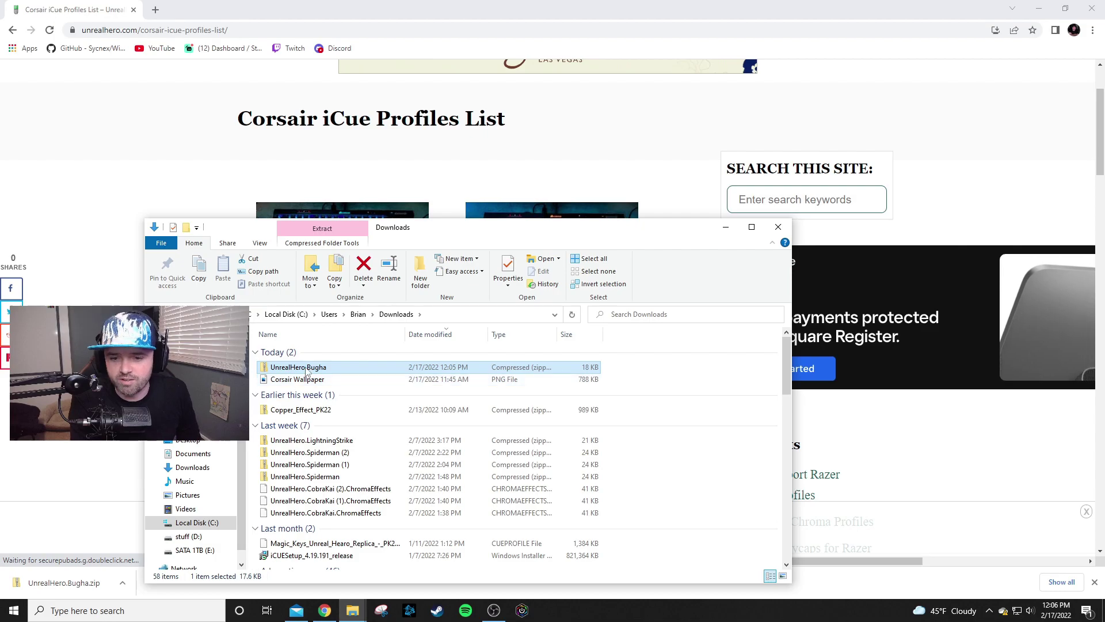
pyautogui.doubleClick(303, 367)
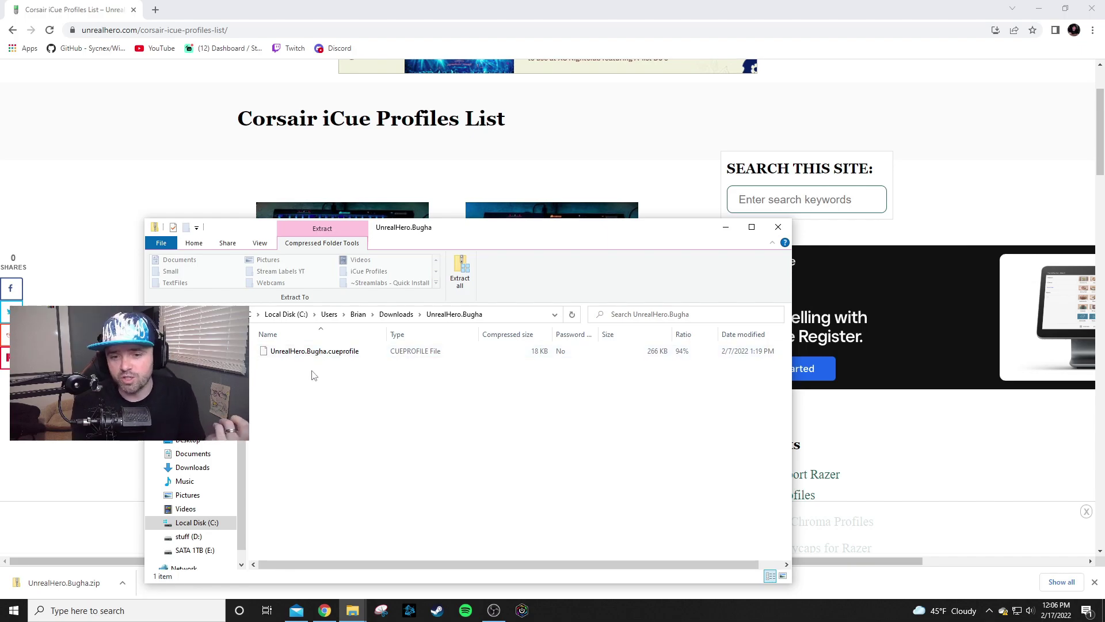
# Step: Copy UnrealHero.Bugha.cueprofile into the Desktop's iCue Profiles folder
pyautogui.scroll(2, 189, 441)
pyautogui.scroll(-1, 190, 495)
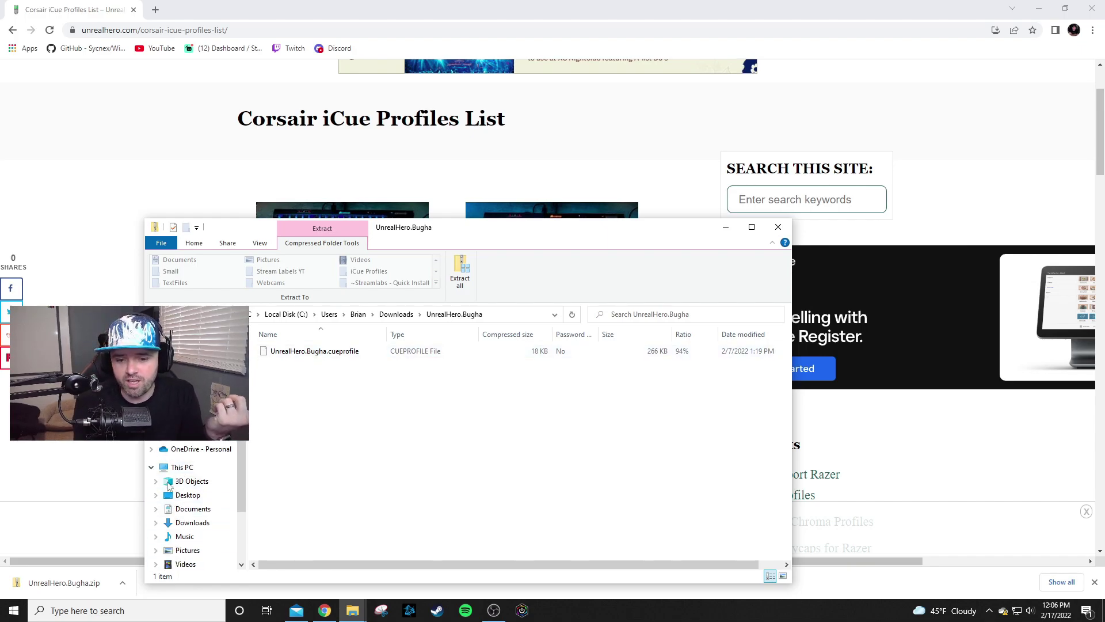
pyautogui.click(156, 494)
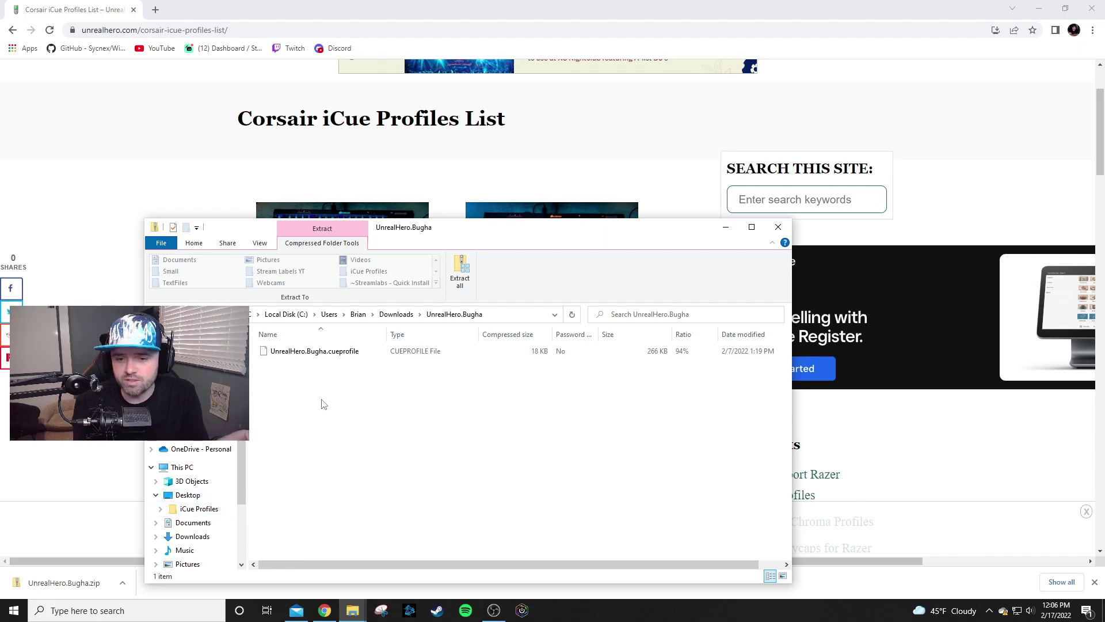
pyautogui.moveTo(316, 356); pyautogui.dragTo(199, 510)
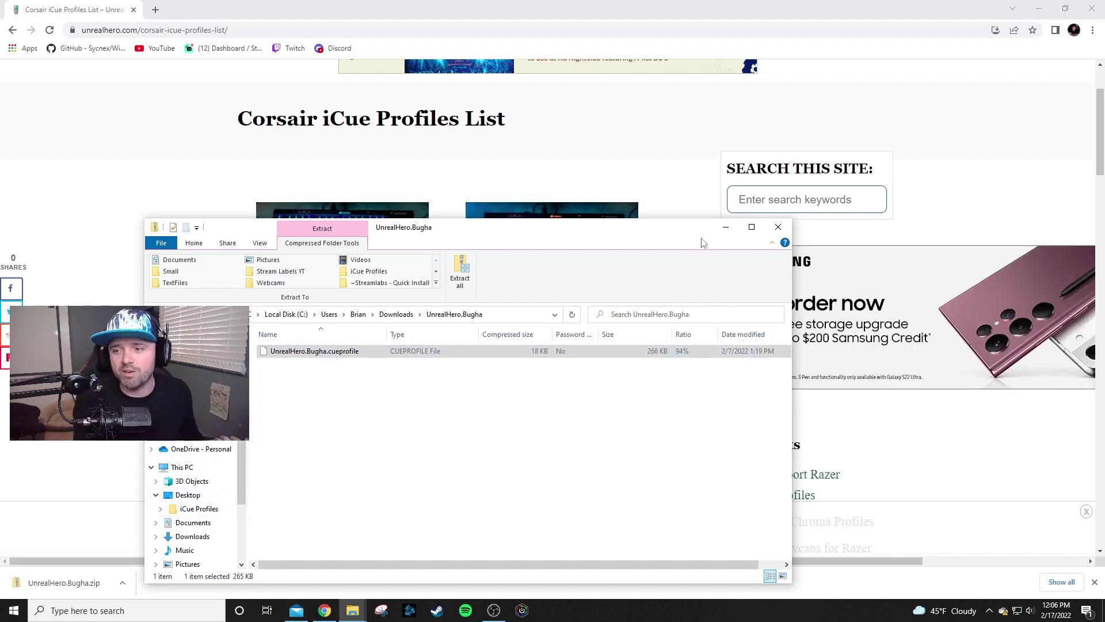
# Step: Check that iCue Profiles holds the cueprofile, then return to the desktop
pyautogui.click(726, 227)
pyautogui.press('super+d')
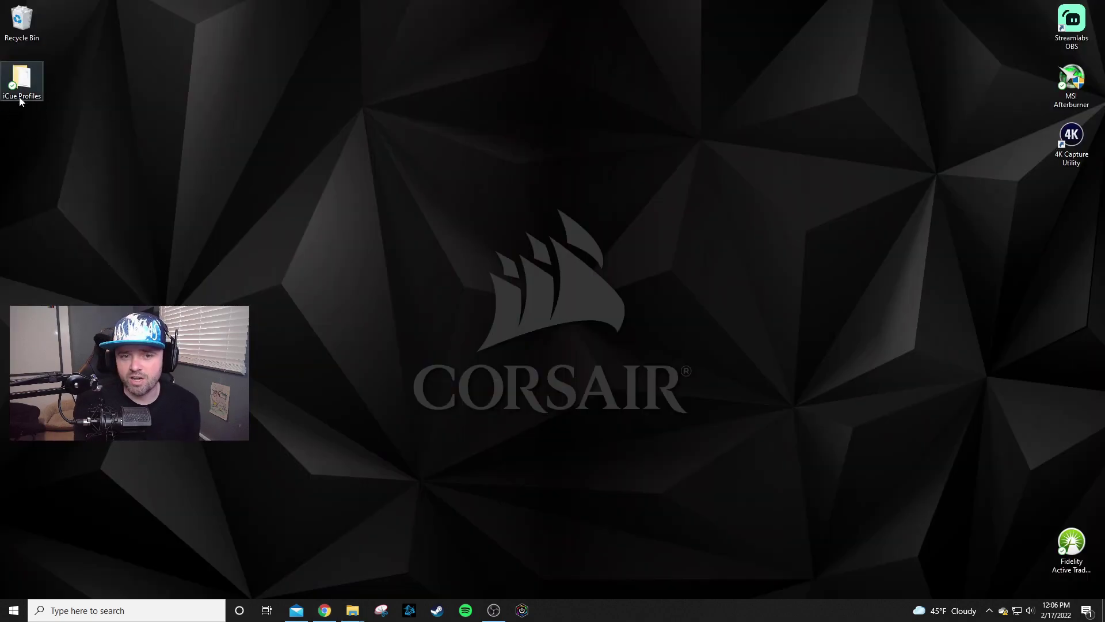
pyautogui.doubleClick(20, 98)
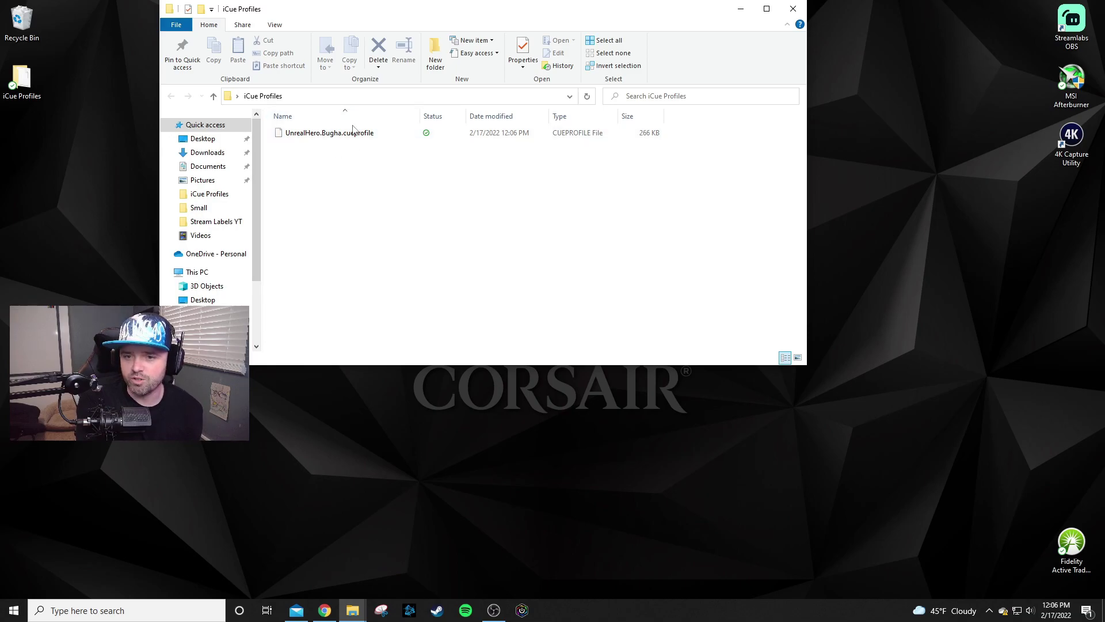
pyautogui.press('super+d')
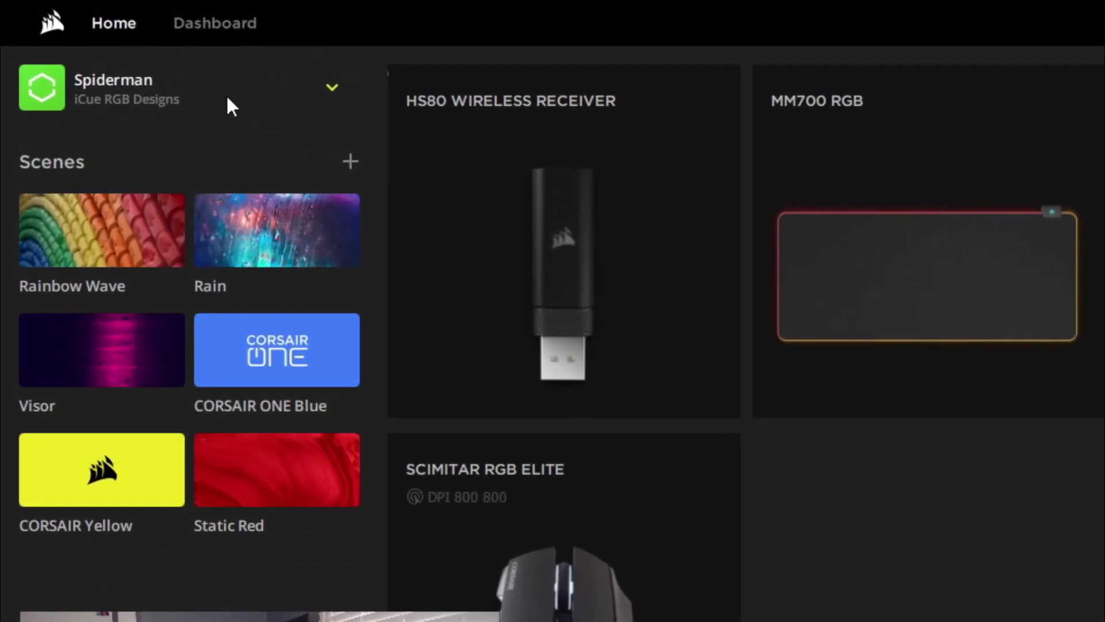
# Step: Open the Import / Export Profiles dialog from the profile dropdown
pyautogui.click(223, 95)
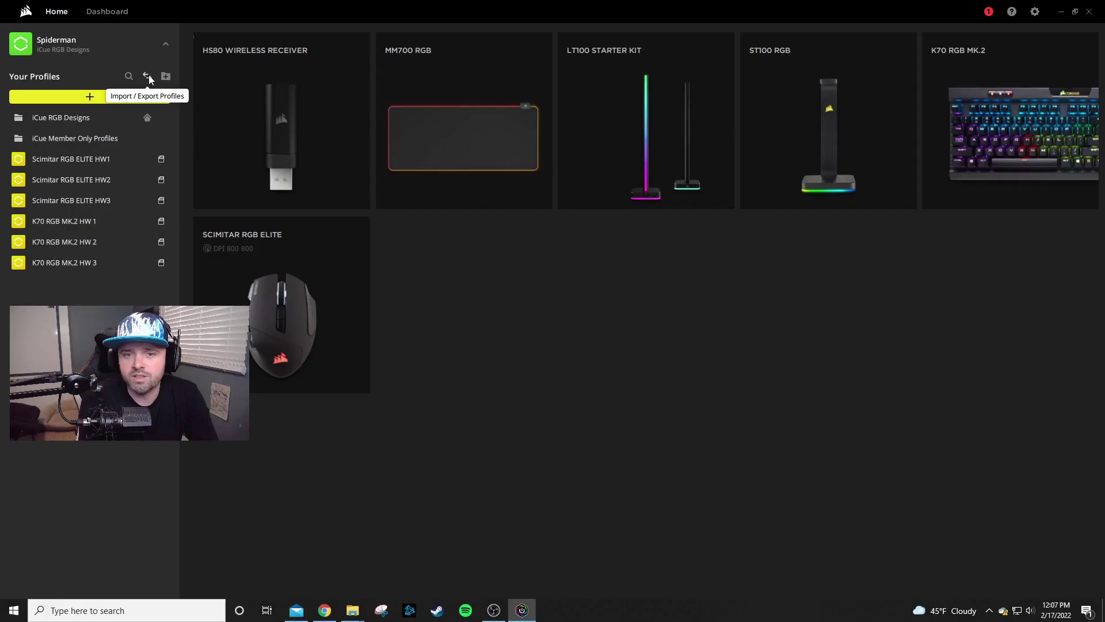
pyautogui.click(148, 75)
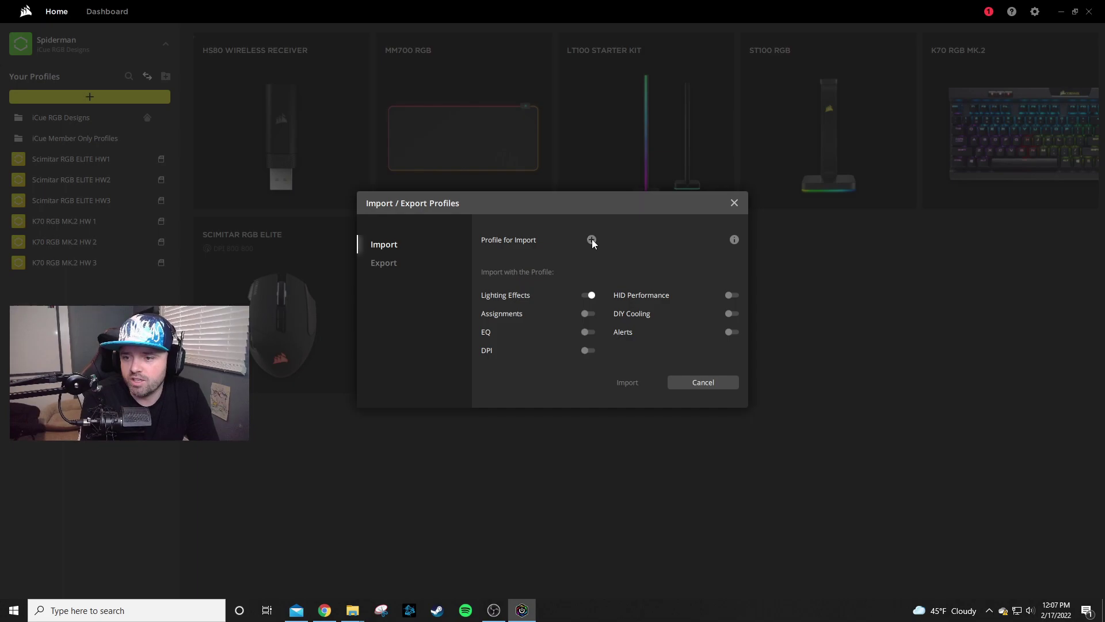
# Step: Choose Desktop > iCue Profiles > UnrealHero.Bugha.cueprofile as the profile for import
pyautogui.click(592, 240)
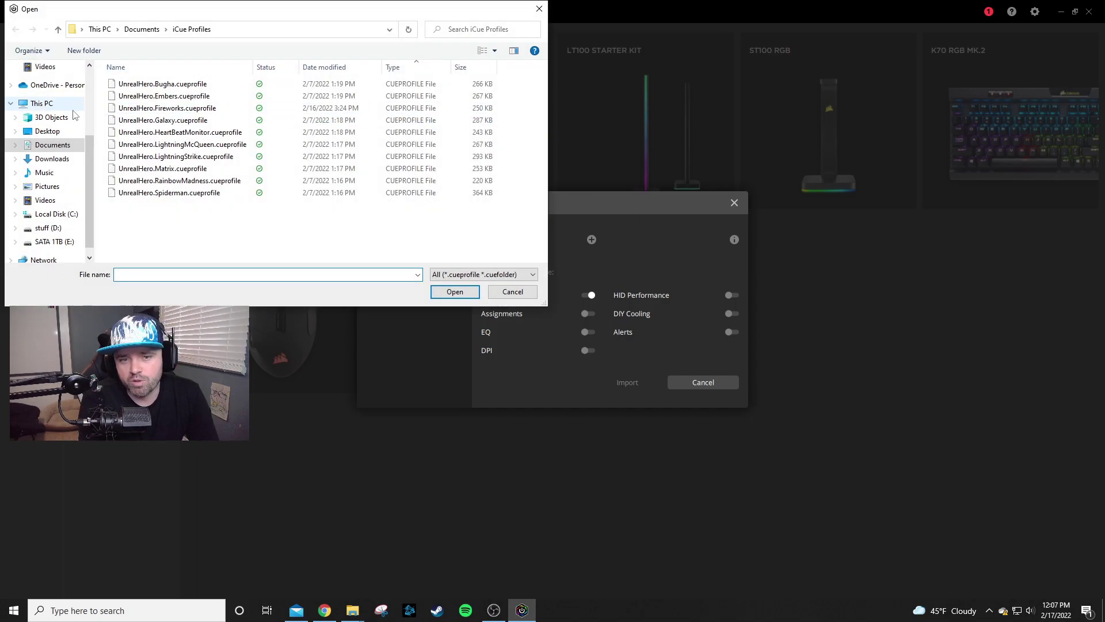
pyautogui.moveTo(52, 144)
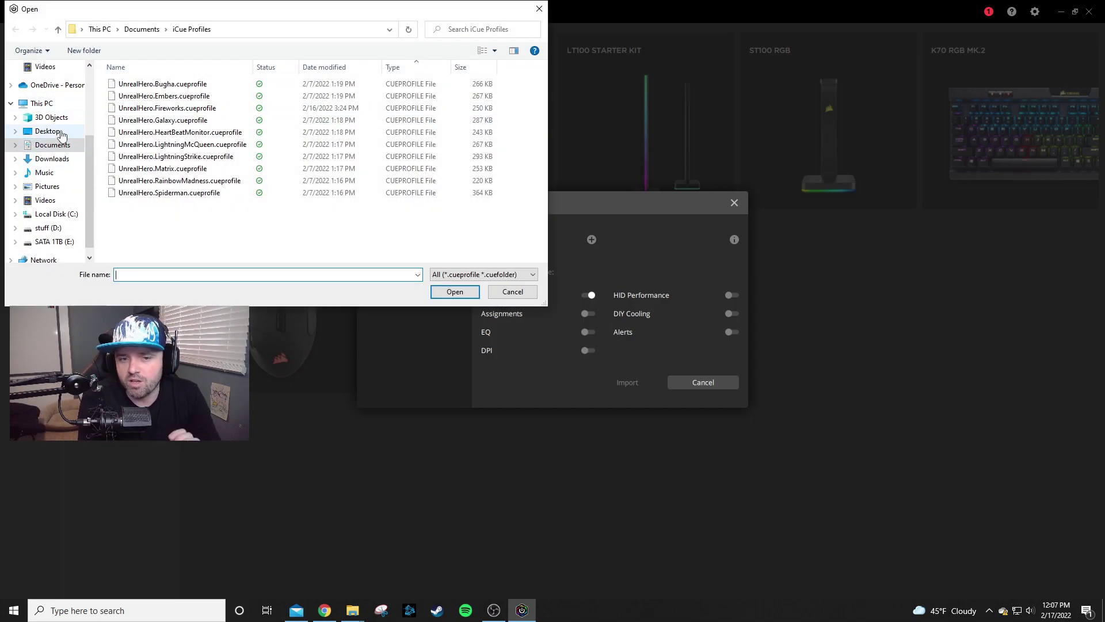
pyautogui.click(61, 133)
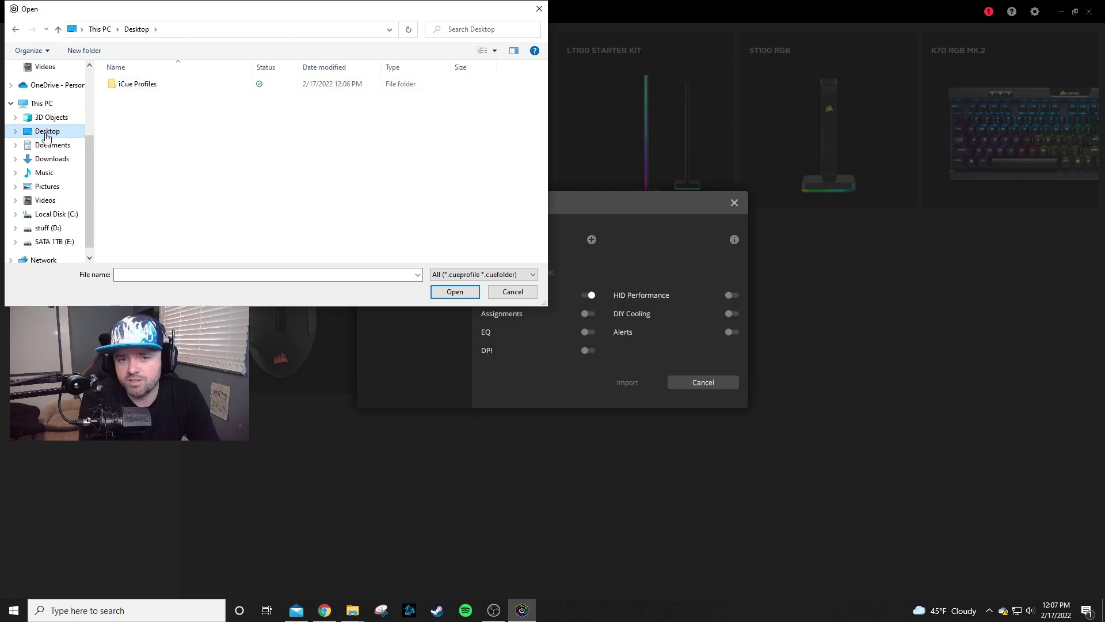
pyautogui.doubleClick(158, 87)
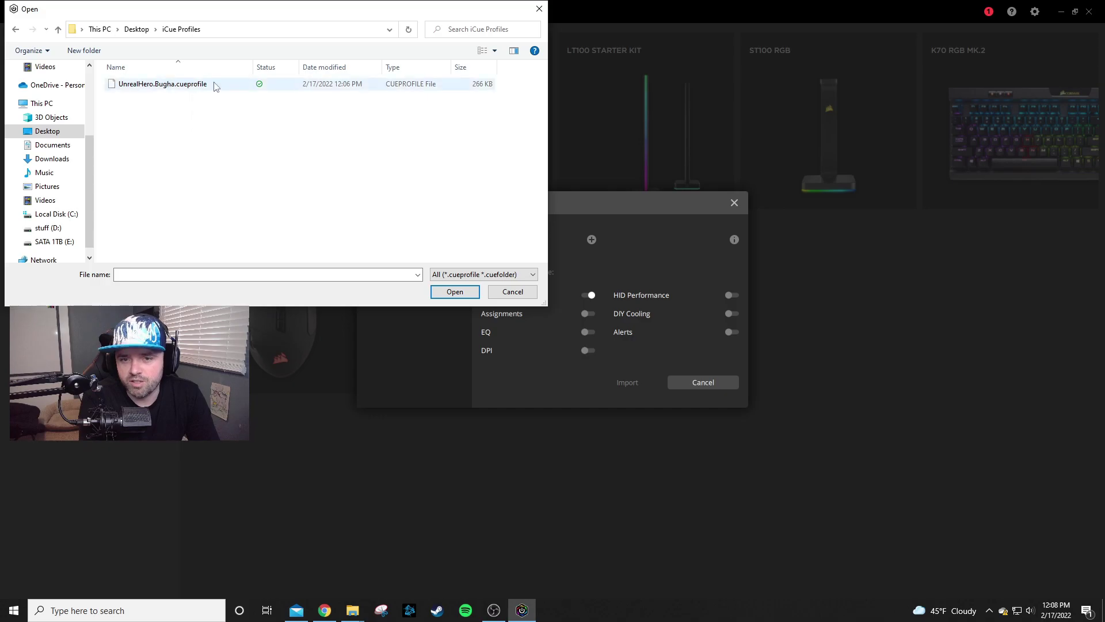
pyautogui.click(159, 86)
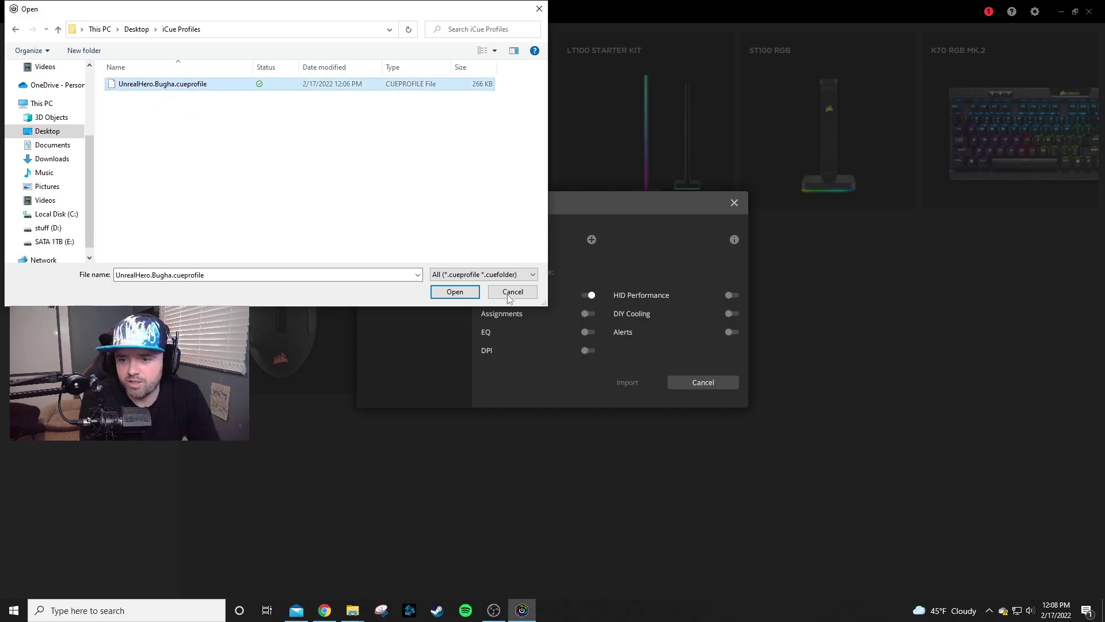
pyautogui.click(450, 294)
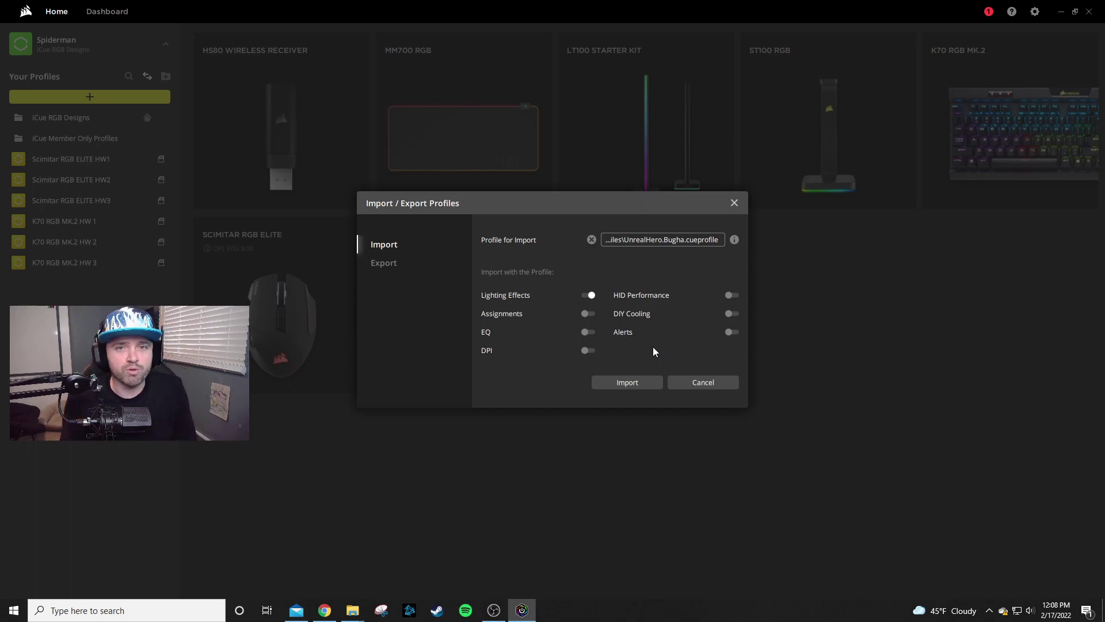
# Step: Import the Bugha profile with Lighting Effects enabled and close the import dialog
pyautogui.click(589, 297)
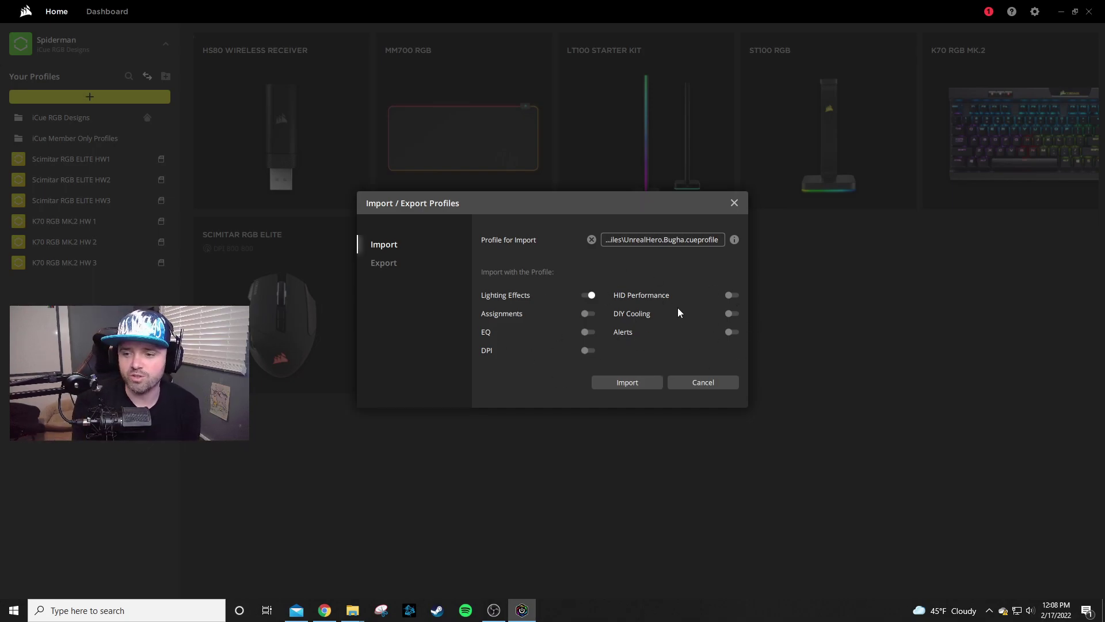
pyautogui.click(638, 383)
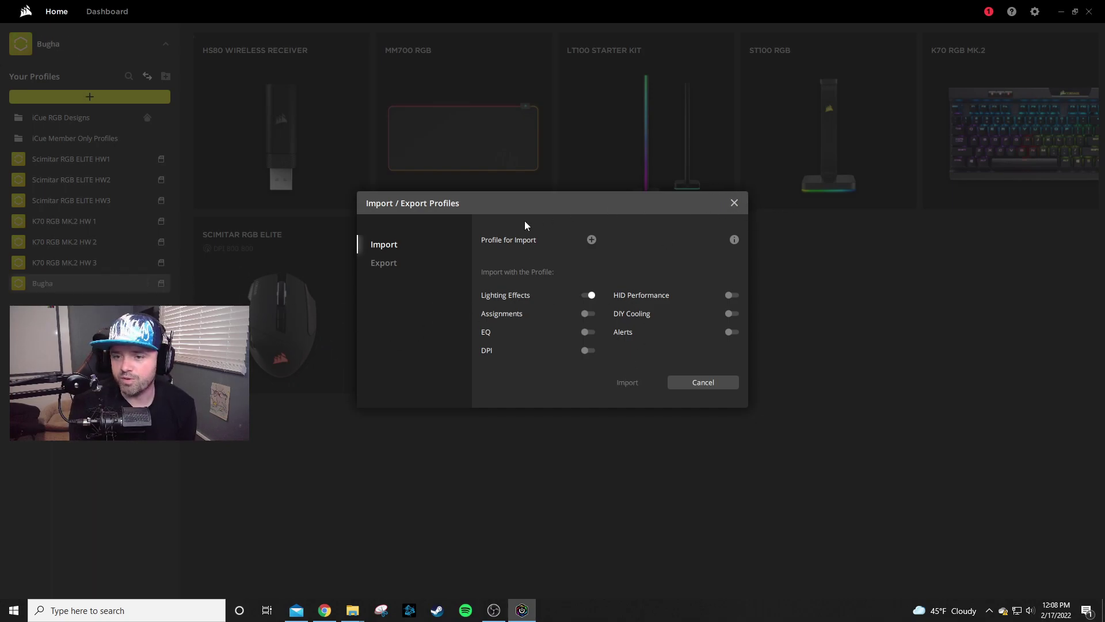
pyautogui.click(733, 203)
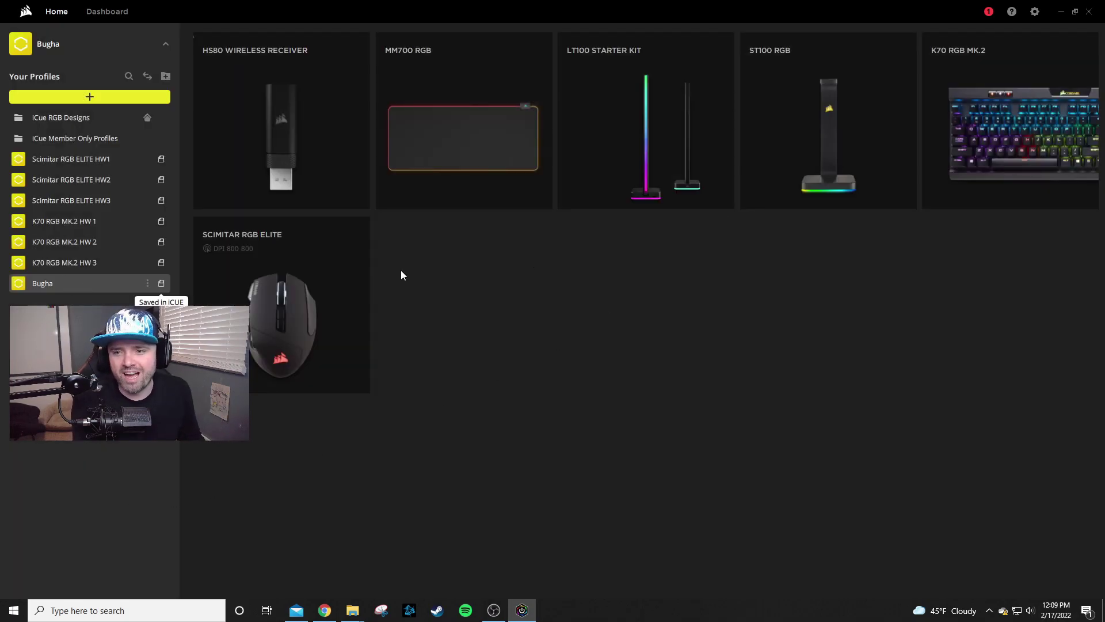
# Step: Open the K70 RGB MK.2 lighting page to view its purple and teal Bugha lighting
pyautogui.click(998, 136)
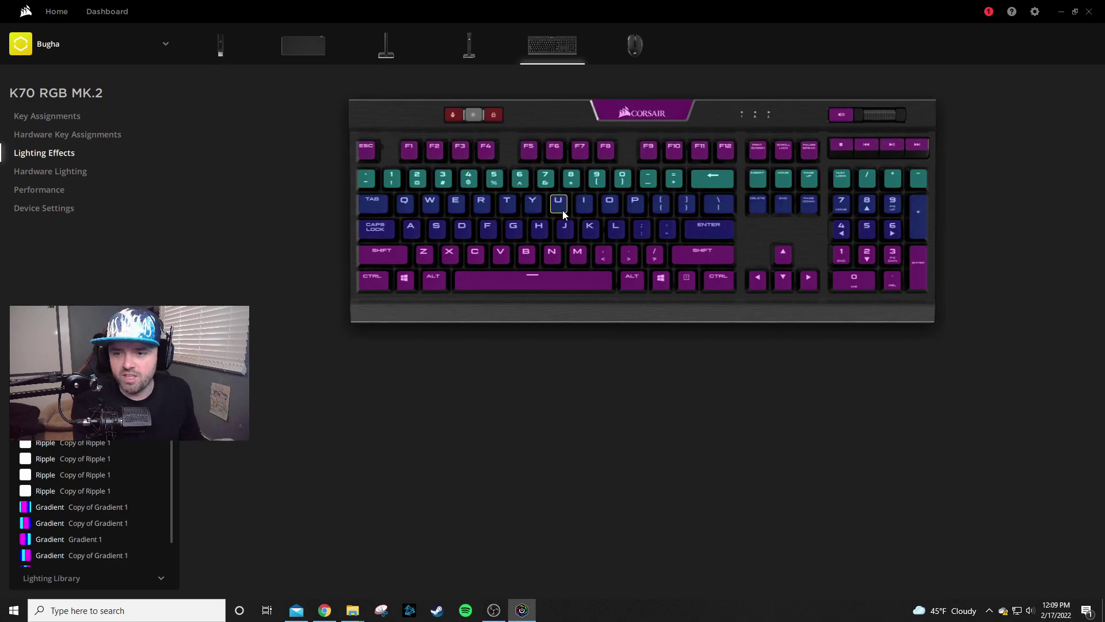